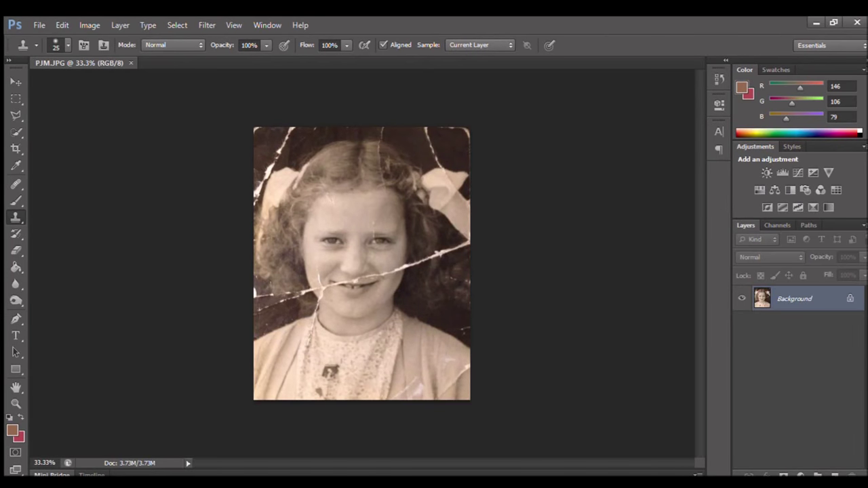
# Duplicate the photo to Layer 1 and clone over cracks by the mouth, cheek, hair and left ribbon.
pyautogui.keyDown('ctrl'); pyautogui.click(341, 274); pyautogui.keyUp('ctrl')
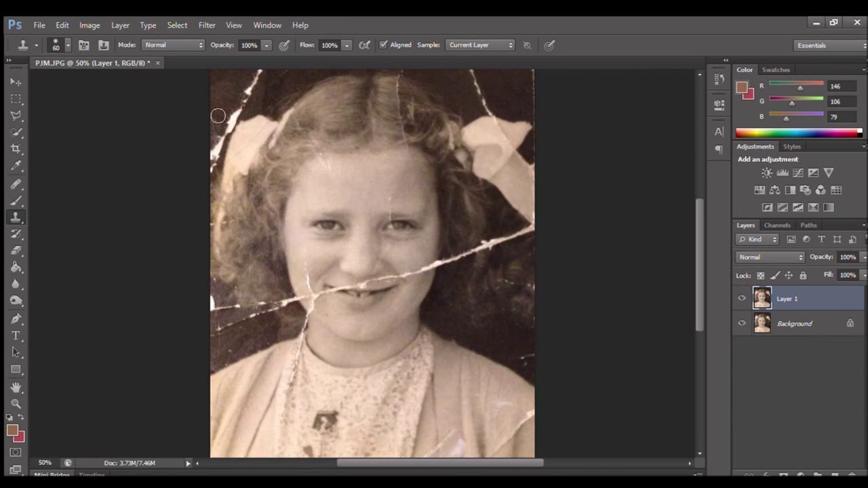
pyautogui.moveTo(395, 270)
pyautogui.mouseDown()
pyautogui.moveTo(407, 278)
pyautogui.moveTo(427, 271)
pyautogui.moveTo(416, 288)
pyautogui.mouseUp()
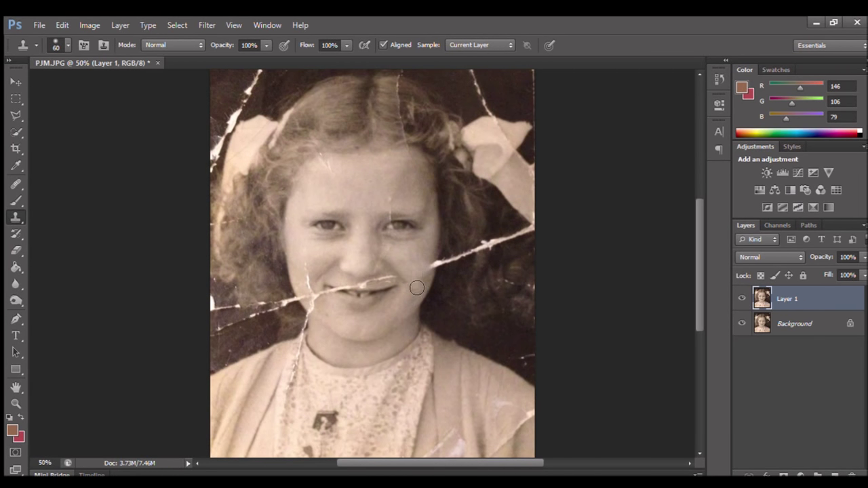
pyautogui.moveTo(467, 264); pyautogui.dragTo(532, 220)
pyautogui.hotkey('ctrl', 'z')
pyautogui.hotkey('ctrl', 'z')
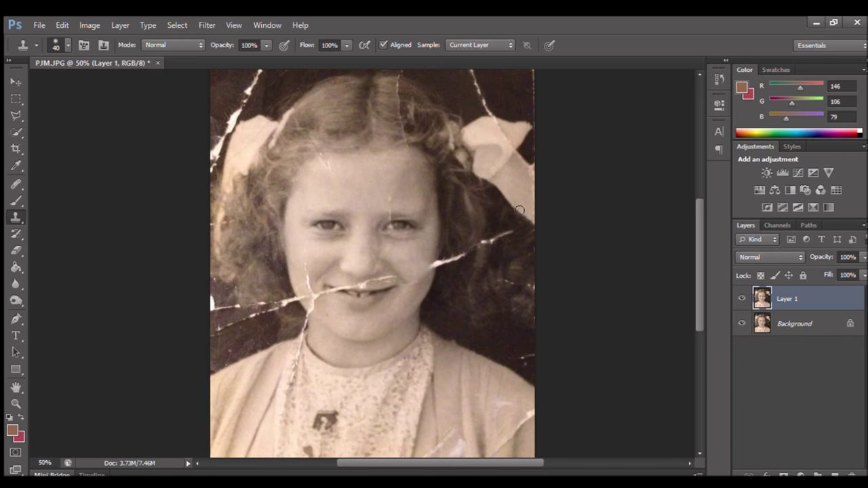
pyautogui.moveTo(498, 107)
pyautogui.mouseDown()
pyautogui.moveTo(470, 69)
pyautogui.moveTo(493, 111)
pyautogui.mouseUp()
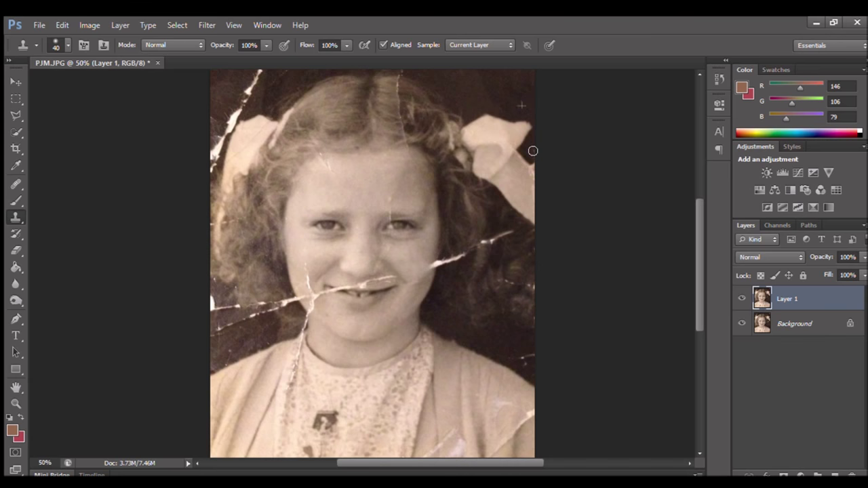
pyautogui.moveTo(235, 96)
pyautogui.mouseDown()
pyautogui.moveTo(259, 70)
pyautogui.moveTo(234, 122)
pyautogui.moveTo(229, 95)
pyautogui.moveTo(213, 166)
pyautogui.moveTo(220, 144)
pyautogui.mouseUp()
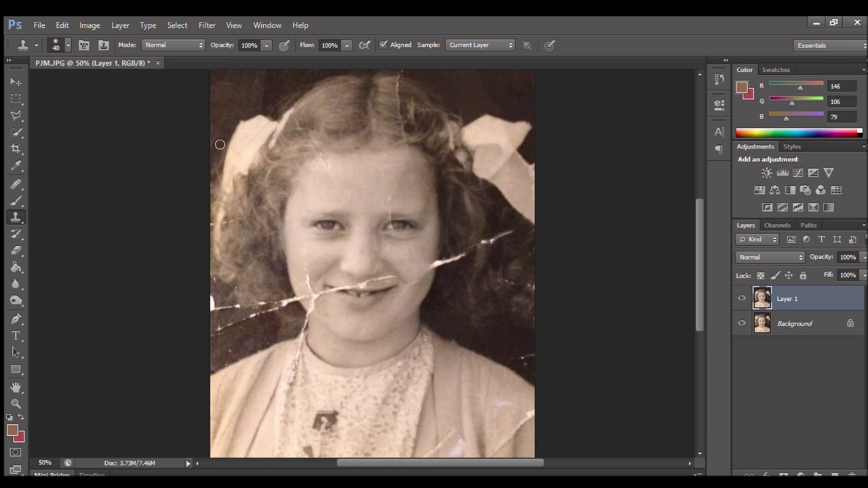
# Sample clean cheek skin and clone away cracks right of the cheek, lower left and below the chin.
pyautogui.keyDown('alt'); pyautogui.click(316, 266); pyautogui.keyUp('alt')
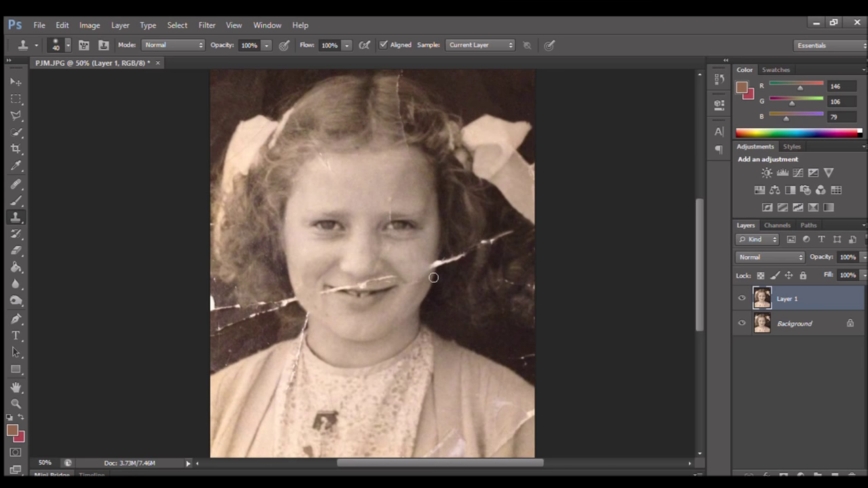
pyautogui.moveTo(437, 265); pyautogui.dragTo(465, 253)
pyautogui.moveTo(223, 332)
pyautogui.mouseDown()
pyautogui.moveTo(278, 313)
pyautogui.moveTo(289, 298)
pyautogui.moveTo(223, 330)
pyautogui.moveTo(219, 305)
pyautogui.moveTo(233, 316)
pyautogui.mouseUp()
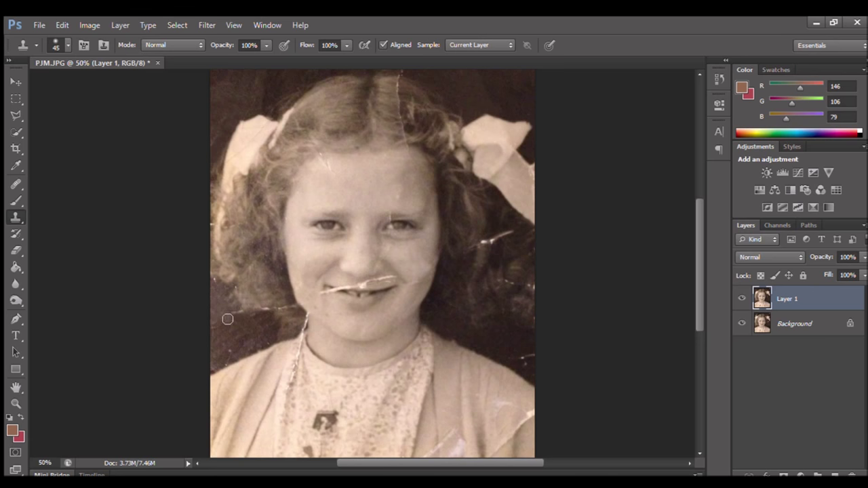
pyautogui.moveTo(290, 316); pyautogui.dragTo(306, 317)
pyautogui.moveTo(507, 235); pyautogui.dragTo(480, 245)
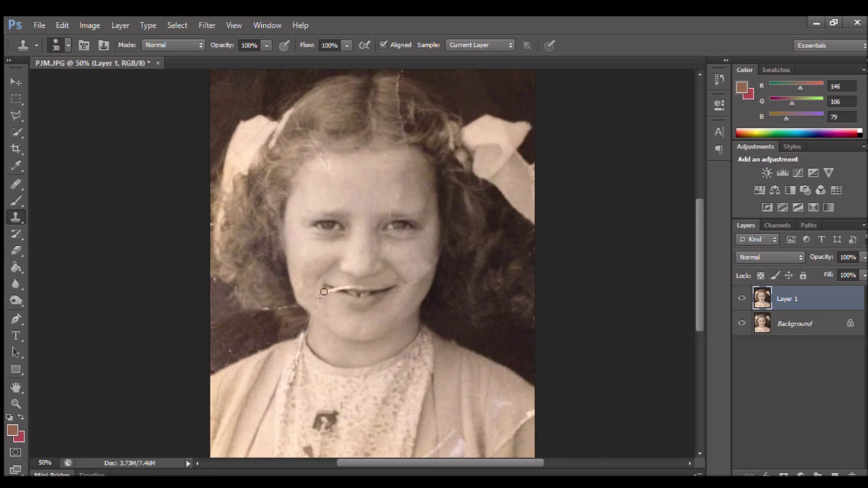
# Select the Blur tool, then switch to the Smudge tool.
pyautogui.click(15, 300)
pyautogui.click(16, 283)
pyautogui.moveTo(15, 285); pyautogui.dragTo(48, 314)
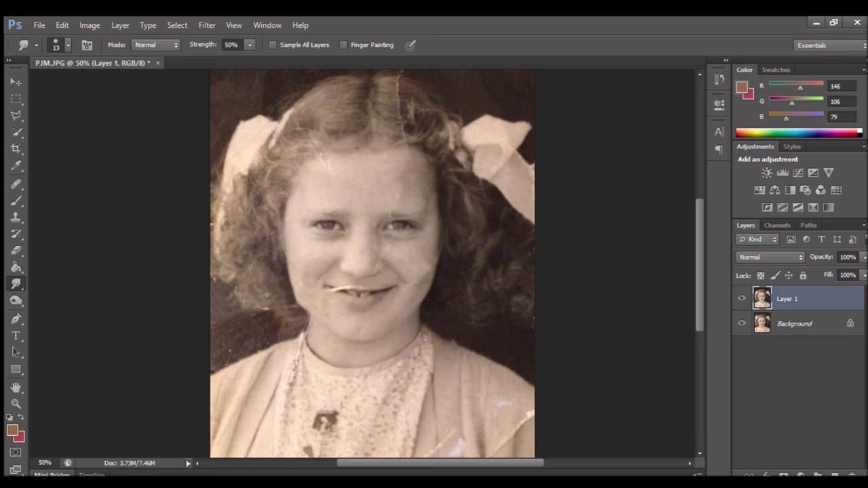
# Clone away the light crease on the lower-right dress with a size 45 brush.
pyautogui.click(742, 298)
pyautogui.click(741, 298)
pyautogui.click(742, 298)
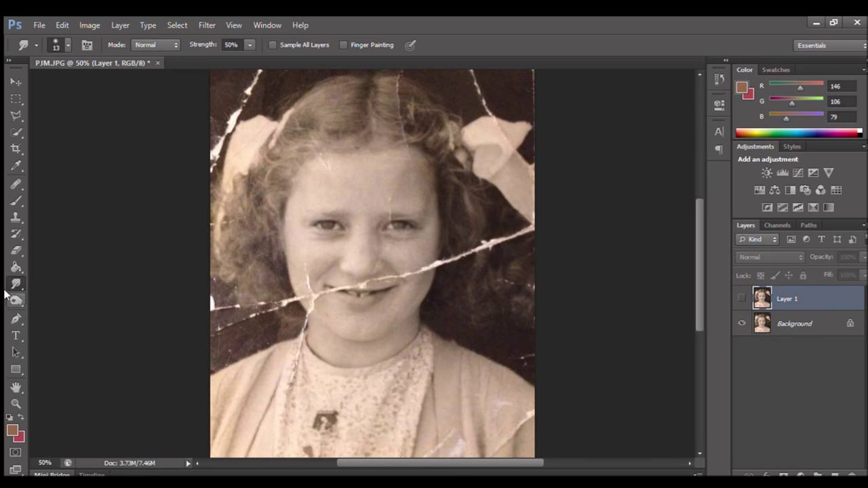
pyautogui.press('s')
pyautogui.click(741, 298)
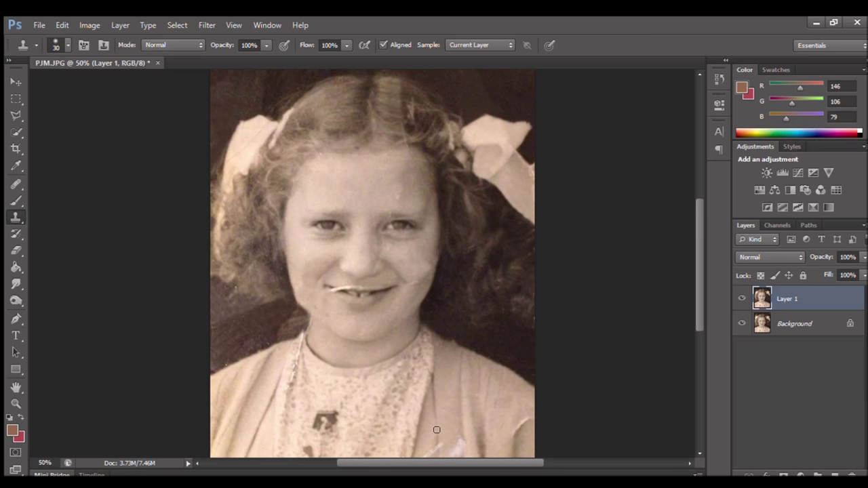
pyautogui.moveTo(437, 429); pyautogui.dragTo(453, 453)
pyautogui.press(']')
pyautogui.press(']')
pyautogui.press(']')
pyautogui.press('[')
pyautogui.press('[')
pyautogui.press('[')
# Toggle Layer 1's visibility repeatedly to compare the repair with the cracked original.
pyautogui.click(742, 296)
pyautogui.click(742, 295)
pyautogui.click(742, 299)
pyautogui.click(742, 298)
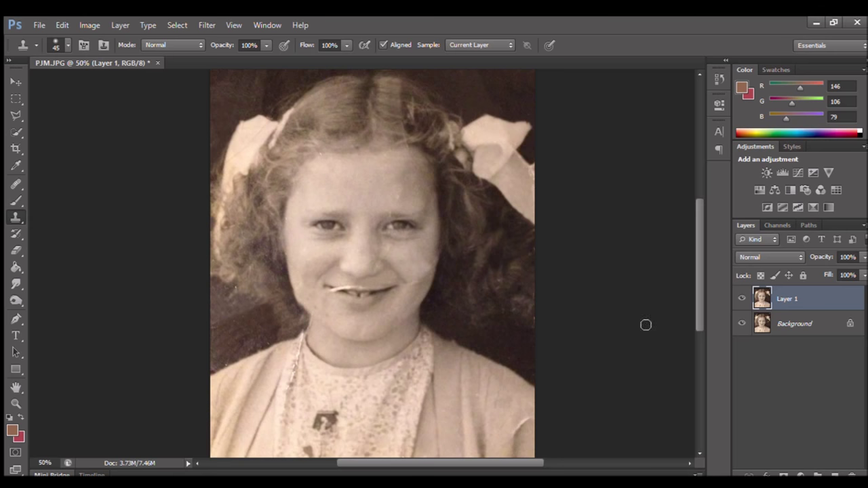
pyautogui.click(742, 298)
pyautogui.click(741, 298)
pyautogui.click(742, 298)
pyautogui.click(742, 298)
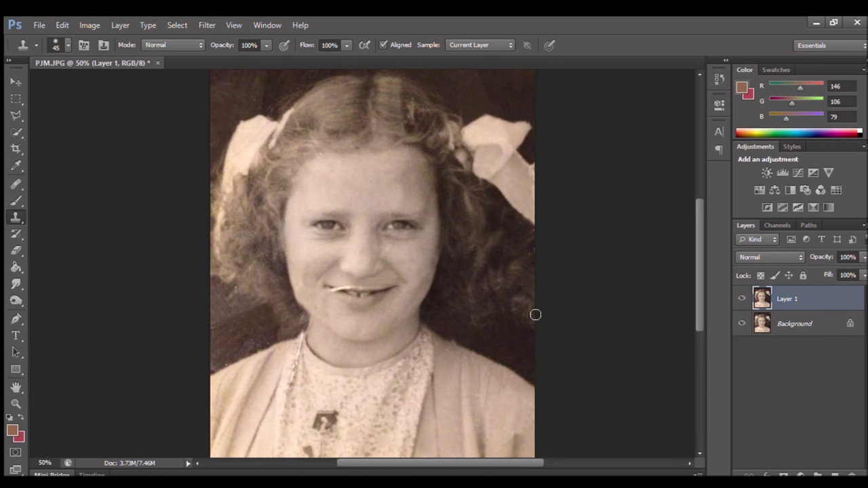
pyautogui.click(741, 298)
pyautogui.click(742, 298)
pyautogui.click(741, 298)
pyautogui.click(742, 298)
pyautogui.click(741, 298)
pyautogui.click(742, 299)
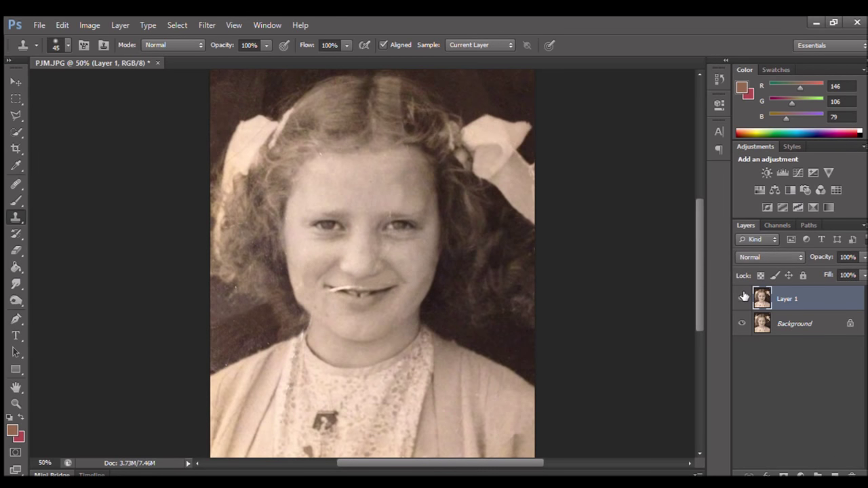
# Copy a rectangular cardigan strip to a new layer and move it to the left cardigan edge.
pyautogui.press('m')
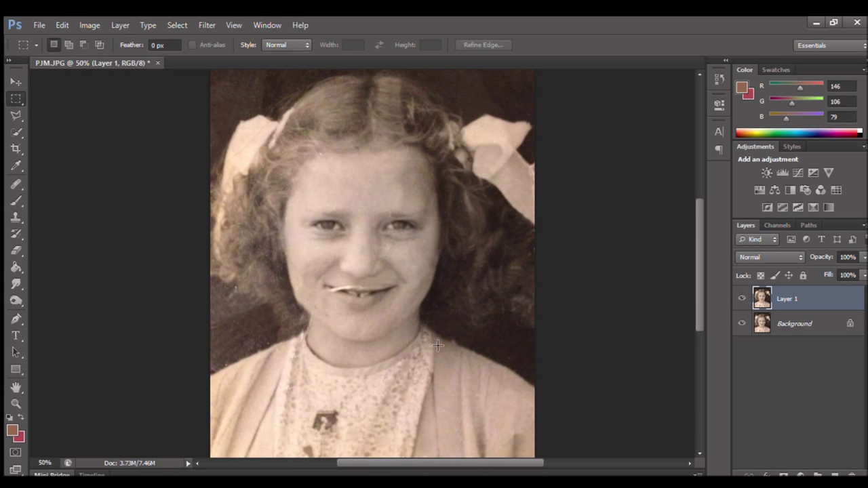
pyautogui.scroll(-2, 412, 400)
pyautogui.hotkey('ctrl', 'shift', 'alt', 'n')
pyautogui.press('v')
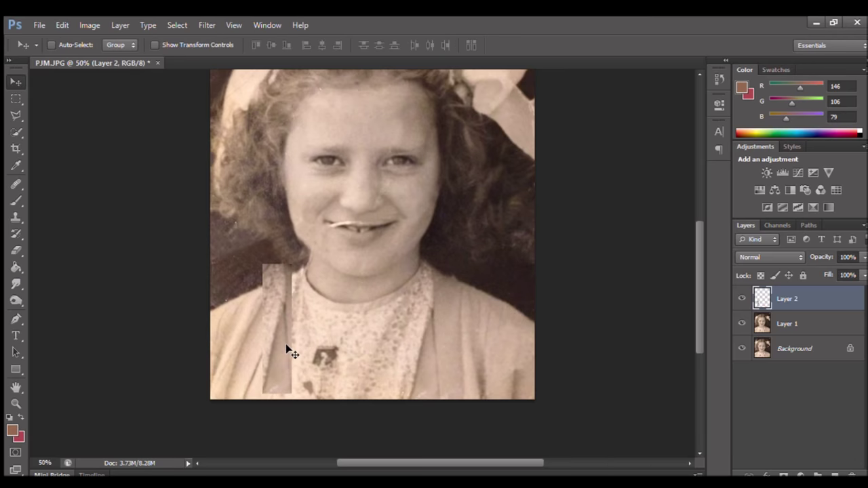
pyautogui.hotkey('ctrl', 't')
pyautogui.press('Return')
pyautogui.moveTo(252, 285); pyautogui.dragTo(288, 300)
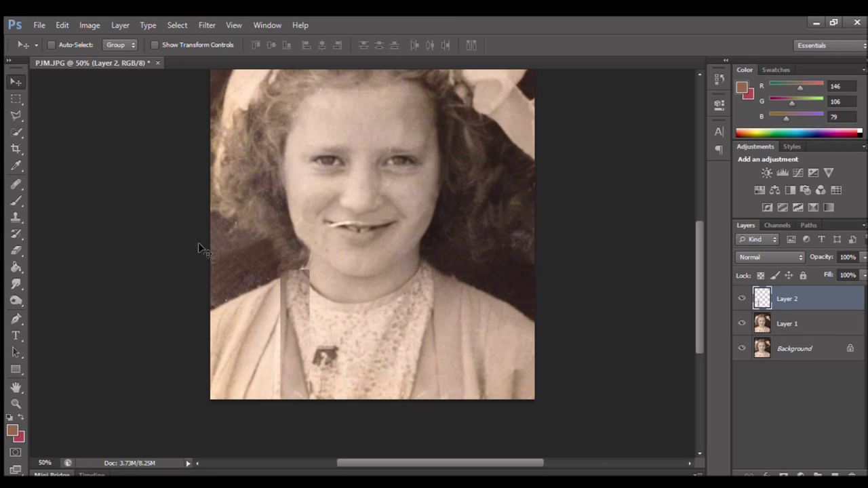
# Rotate the strip to follow the neckline and erase its hard edges into the neck.
pyautogui.click(15, 250)
pyautogui.moveTo(297, 393); pyautogui.dragTo(283, 272)
pyautogui.press('v')
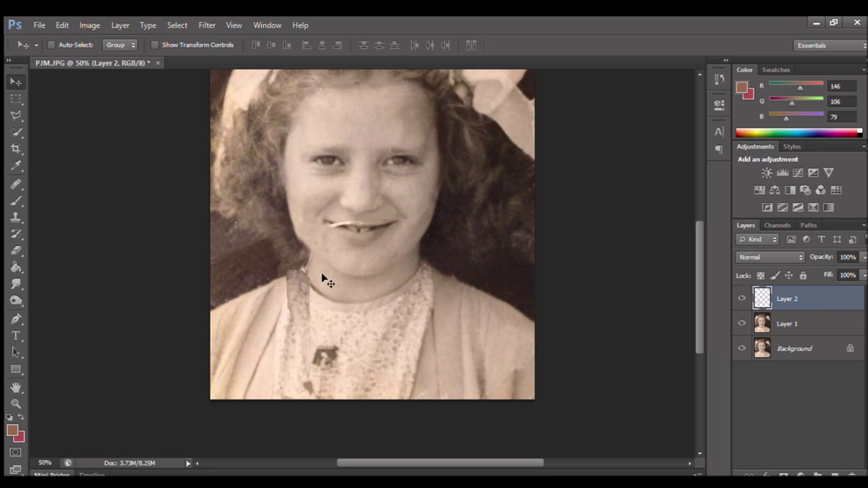
pyautogui.hotkey('ctrl', 't')
pyautogui.moveTo(335, 116)
pyautogui.mouseDown()
pyautogui.moveTo(297, 285)
pyautogui.moveTo(307, 292)
pyautogui.mouseUp()
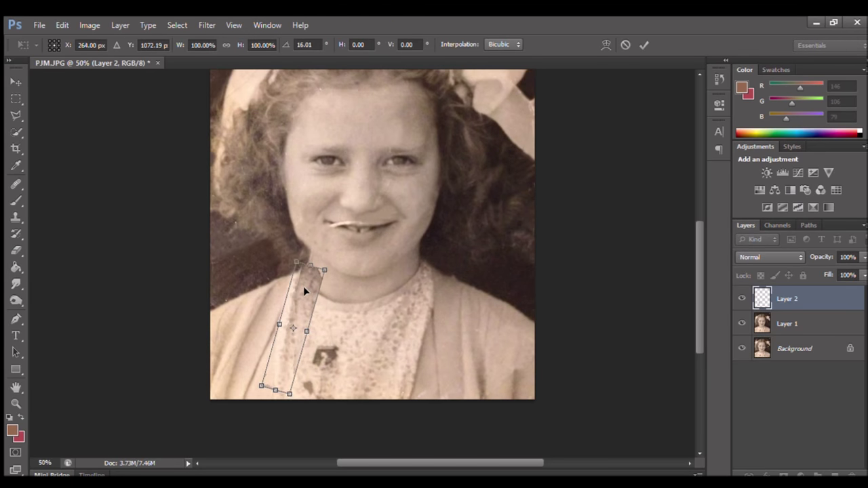
pyautogui.press('Return')
pyautogui.press('e')
pyautogui.moveTo(316, 358); pyautogui.dragTo(309, 272)
pyautogui.moveTo(302, 328); pyautogui.dragTo(298, 267)
# Merge the patch down into Layer 1 and resize the Clone Stamp brush.
pyautogui.hotkey('ctrl', 'e')
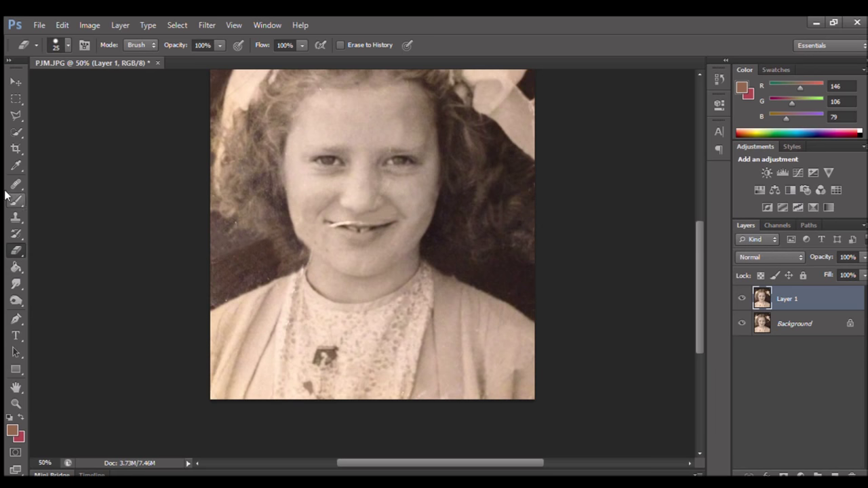
pyautogui.press('s')
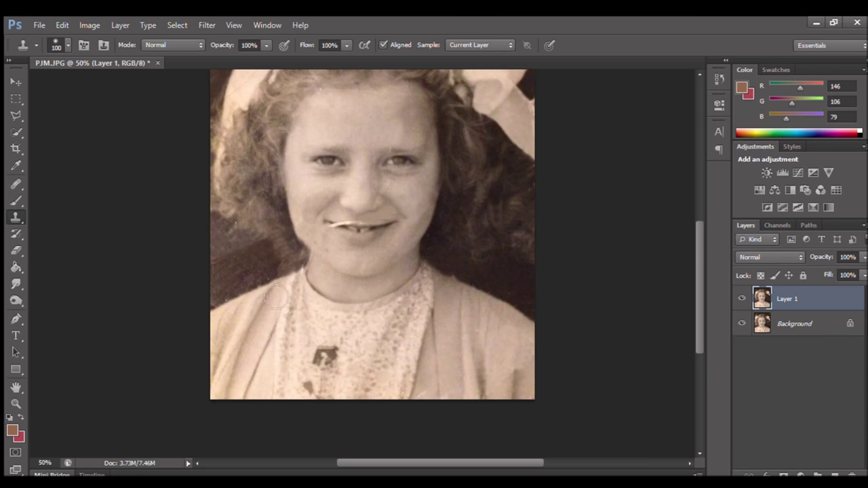
pyautogui.press('[')
pyautogui.press('[')
pyautogui.press('[')
pyautogui.press(']')
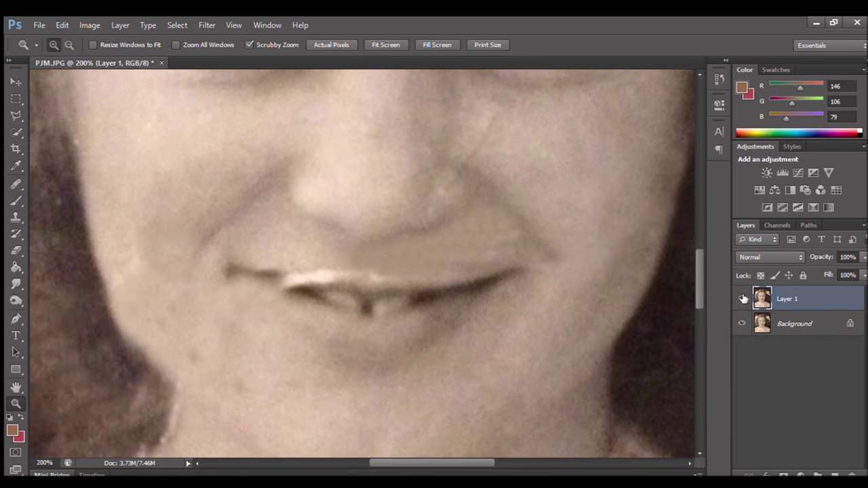
# Copy the intact lower lip to a new layer, mirror it and place it over the torn lip.
pyautogui.press('m')
pyautogui.moveTo(360, 266); pyautogui.dragTo(525, 354)
pyautogui.hotkey('ctrl', 'j')
pyautogui.press('v')
pyautogui.moveTo(430, 341); pyautogui.dragTo(277, 282)
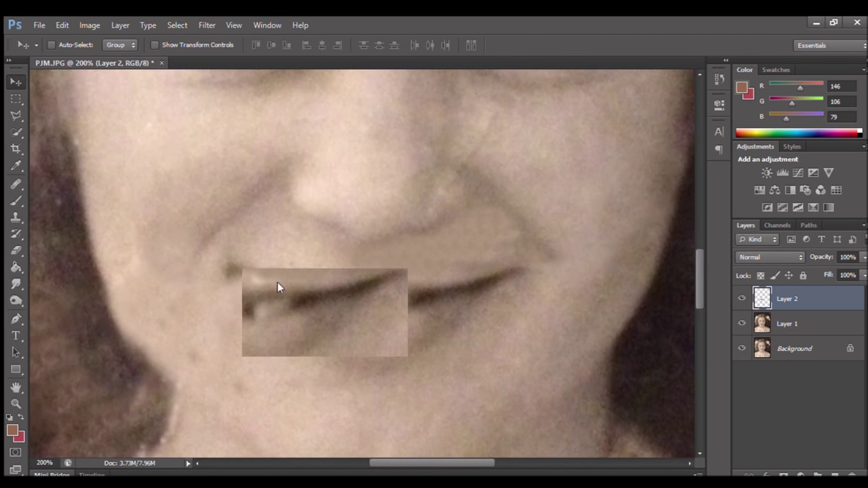
pyautogui.hotkey('ctrl', 't')
pyautogui.moveTo(309, 306); pyautogui.dragTo(304, 306)
pyautogui.press('Return')
# Erase the lip patch's lower-left part and fade its opacity to check alignment.
pyautogui.press('z')
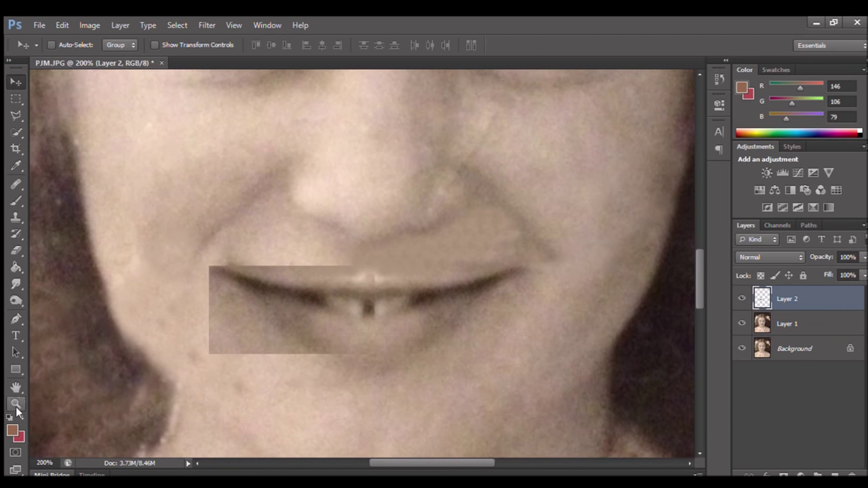
pyautogui.keyDown('alt'); pyautogui.click(384, 257); pyautogui.keyUp('alt')
pyautogui.press('e')
pyautogui.moveTo(308, 286)
pyautogui.mouseDown()
pyautogui.moveTo(355, 319)
pyautogui.moveTo(332, 296)
pyautogui.moveTo(382, 324)
pyautogui.mouseUp()
pyautogui.click(863, 257)
pyautogui.moveTo(855, 270)
pyautogui.mouseDown()
pyautogui.moveTo(833, 269)
pyautogui.moveTo(856, 270)
pyautogui.mouseUp()
pyautogui.press('i')
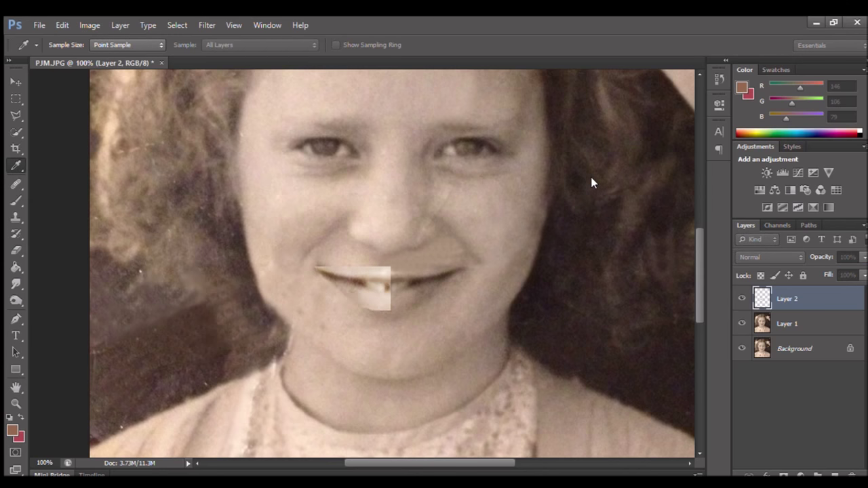
# Warp the lip patch to follow the lips and shift it right over the mouth.
pyautogui.press('e')
pyautogui.hotkey('ctrl', 't')
pyautogui.moveTo(310, 266); pyautogui.dragTo(306, 259)
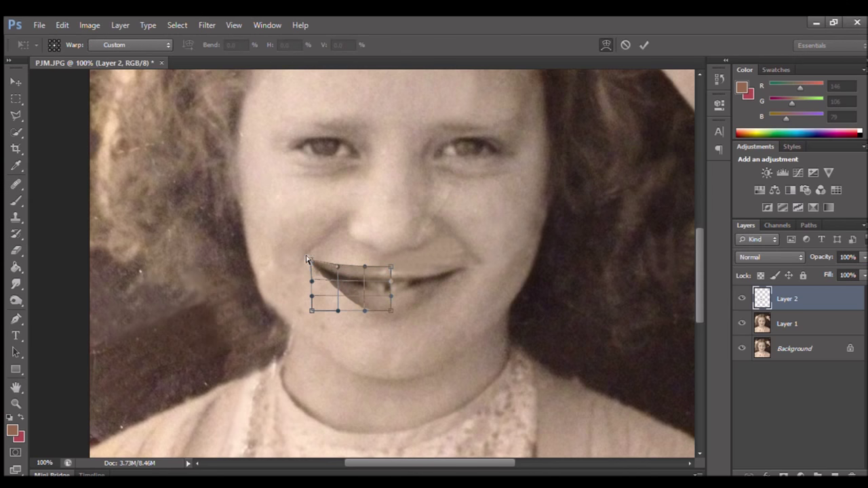
pyautogui.press('Return')
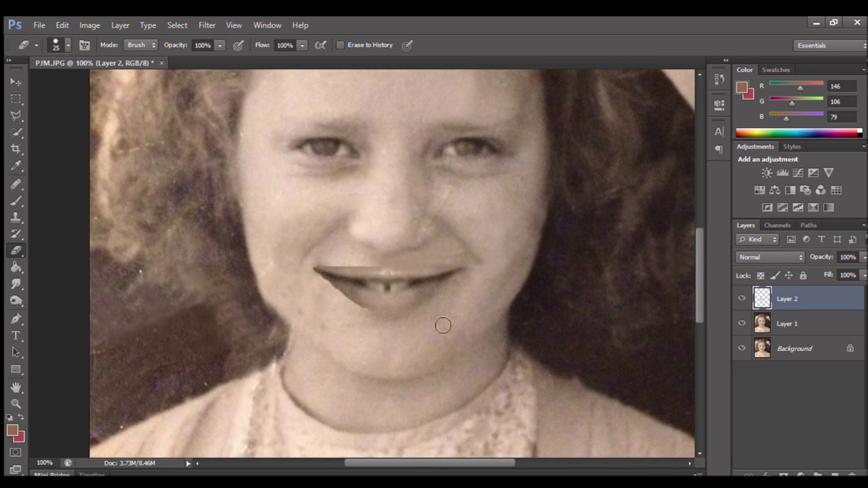
pyautogui.press('v')
pyautogui.moveTo(393, 271)
pyautogui.mouseDown()
pyautogui.moveTo(423, 287)
pyautogui.moveTo(335, 278)
pyautogui.mouseUp()
pyautogui.hotkey('ctrl', 't')
pyautogui.press('Return')
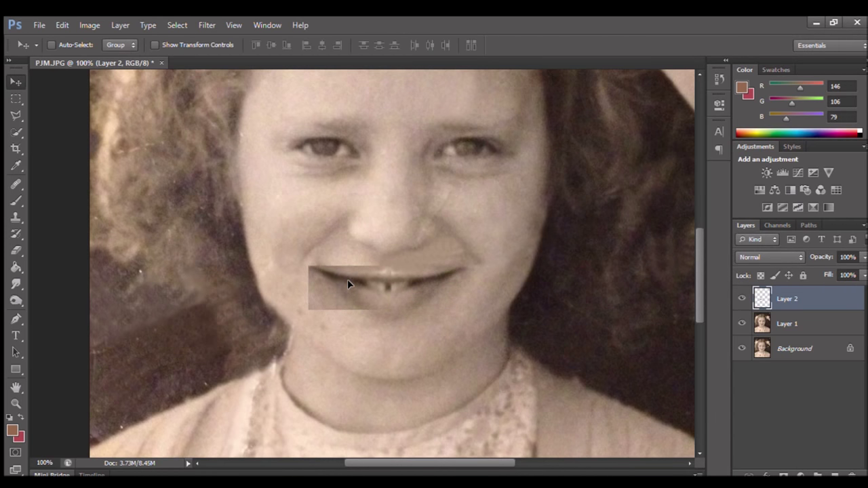
# Erase the patch's top-right edge and a bottom spot, then compare it with the original.
pyautogui.press('e')
pyautogui.moveTo(396, 268); pyautogui.dragTo(381, 268)
pyautogui.moveTo(342, 303)
pyautogui.mouseDown()
pyautogui.moveTo(358, 303)
pyautogui.moveTo(356, 294)
pyautogui.moveTo(313, 288)
pyautogui.mouseUp()
pyautogui.click(742, 299)
pyautogui.click(742, 299)
pyautogui.hotkey('ctrl', 't')
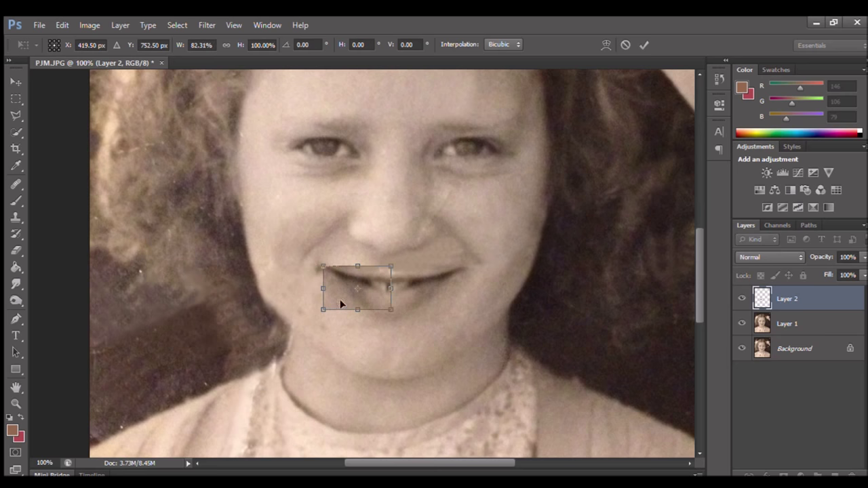
pyautogui.press('Escape')
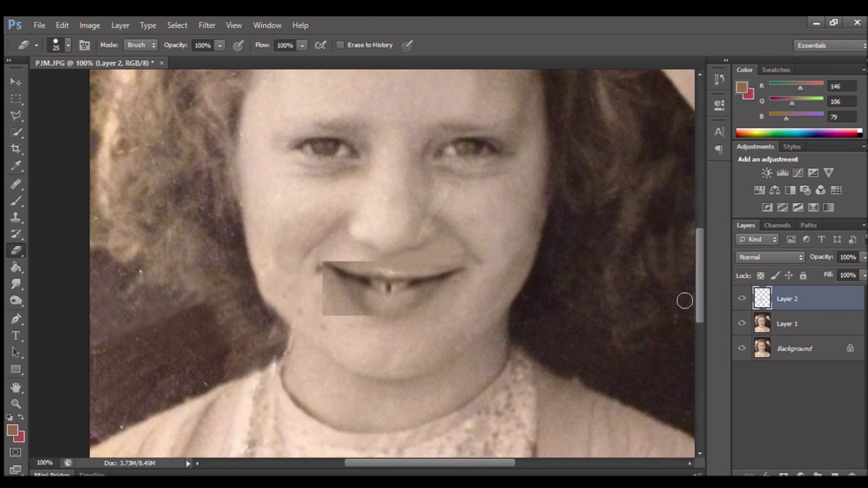
# Narrow the lip patch from its left edge, lower its opacity and erase its lower-left and upper parts.
pyautogui.hotkey('ctrl', 't')
pyautogui.moveTo(308, 288); pyautogui.dragTo(318, 288)
pyautogui.press('Return')
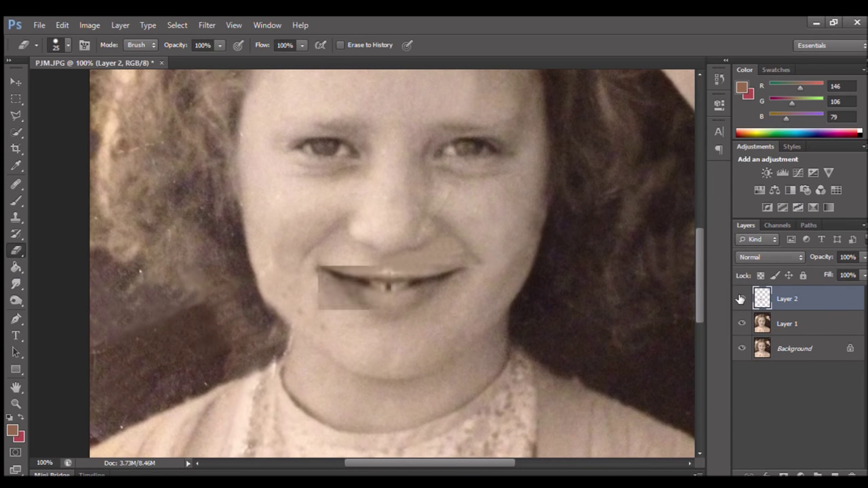
pyautogui.moveTo(864, 257); pyautogui.dragTo(854, 268)
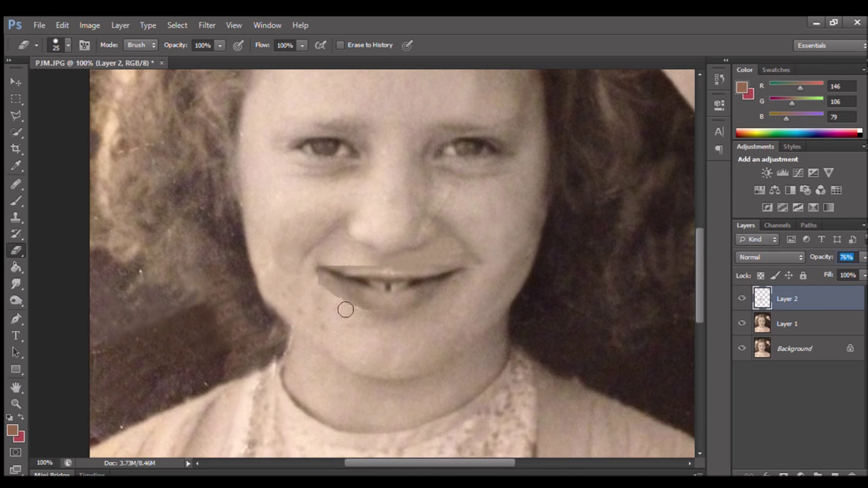
pyautogui.press('Return')
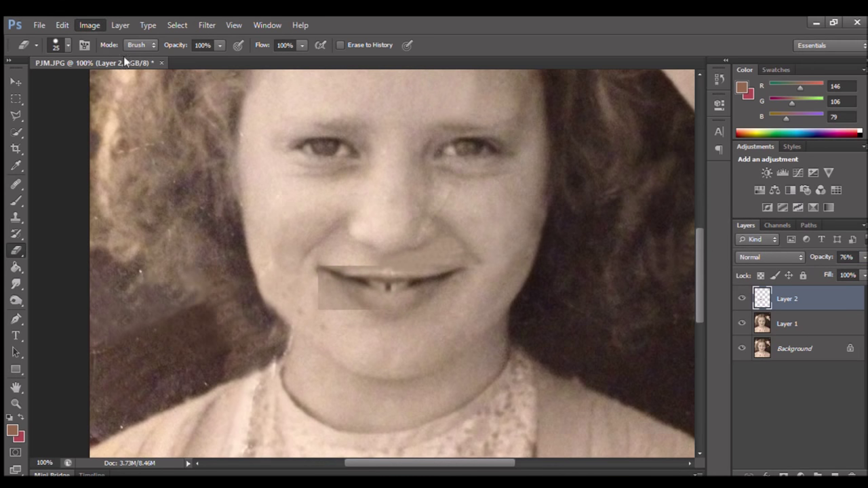
pyautogui.press('i')
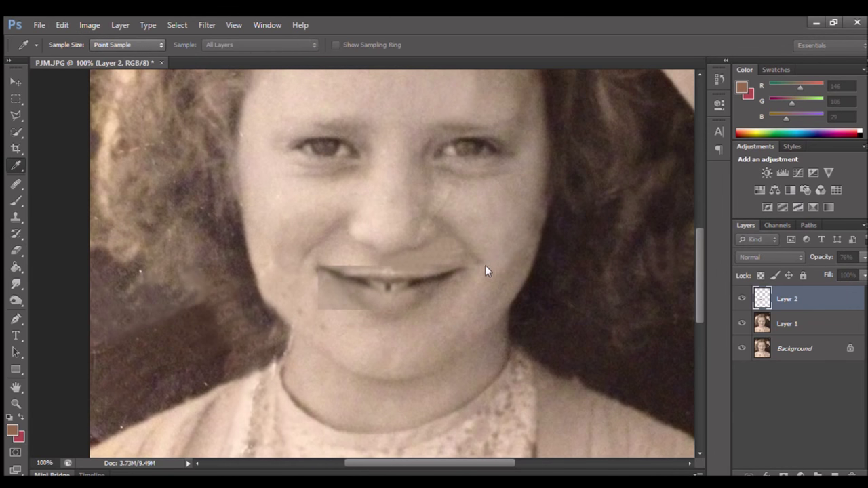
pyautogui.press('e')
pyautogui.moveTo(331, 308)
pyautogui.mouseDown()
pyautogui.moveTo(357, 314)
pyautogui.moveTo(350, 263)
pyautogui.moveTo(300, 240)
pyautogui.mouseUp()
# Delete the unsatisfactory patch and make a new flipped copy of the intact lip half over the torn half.
pyautogui.press('Delete')
pyautogui.click(742, 298)
pyautogui.click(741, 299)
pyautogui.press('m')
pyautogui.hotkey('ctrl', 'j')
pyautogui.press('v')
pyautogui.moveTo(426, 285)
pyautogui.mouseDown()
pyautogui.moveTo(299, 285)
pyautogui.moveTo(351, 285)
pyautogui.moveTo(330, 284)
pyautogui.moveTo(349, 295)
pyautogui.mouseUp()
pyautogui.hotkey('ctrl', 't')
pyautogui.press('Return')
# Narrow the lip copy to 89% width to fit the mouth and merge it into Layer 1.
pyautogui.hotkey('ctrl', 't')
pyautogui.press('Return')
pyautogui.hotkey('ctrl', 't')
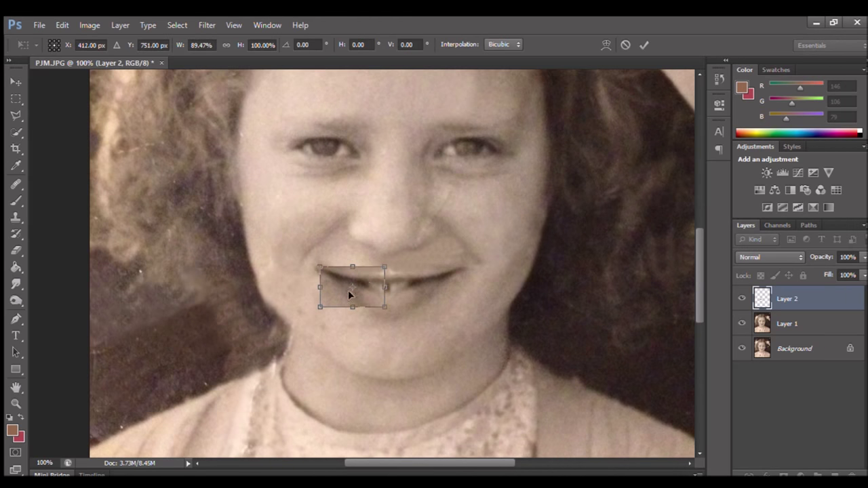
pyautogui.press('Return')
pyautogui.click(741, 299)
pyautogui.click(741, 298)
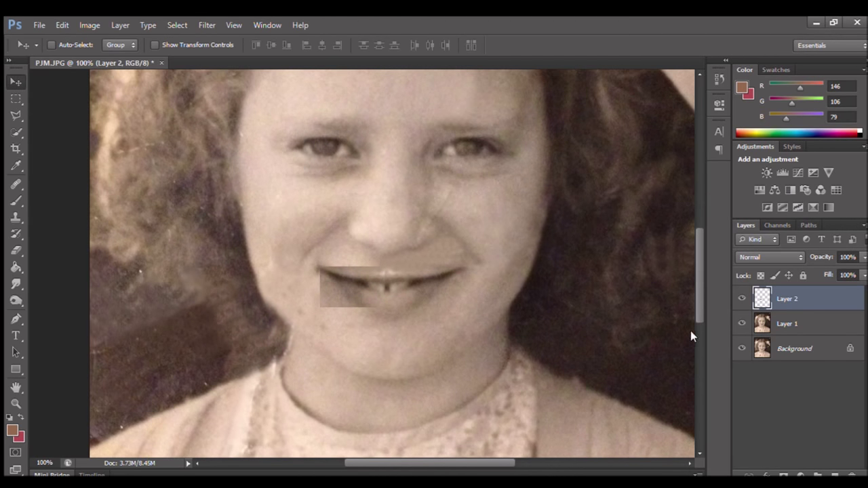
pyautogui.hotkey('ctrl', 'e')
# Heal the patch's lower-left edge into the skin using nearby skin as the source.
pyautogui.press('j')
pyautogui.keyDown('alt'); pyautogui.click(373, 352); pyautogui.keyUp('alt')
pyautogui.moveTo(342, 305)
pyautogui.mouseDown()
pyautogui.moveTo(329, 292)
pyautogui.moveTo(360, 316)
pyautogui.mouseUp()
# Heal the lip patch's square upper edges into the surrounding skin.
pyautogui.moveTo(339, 261); pyautogui.dragTo(371, 268)
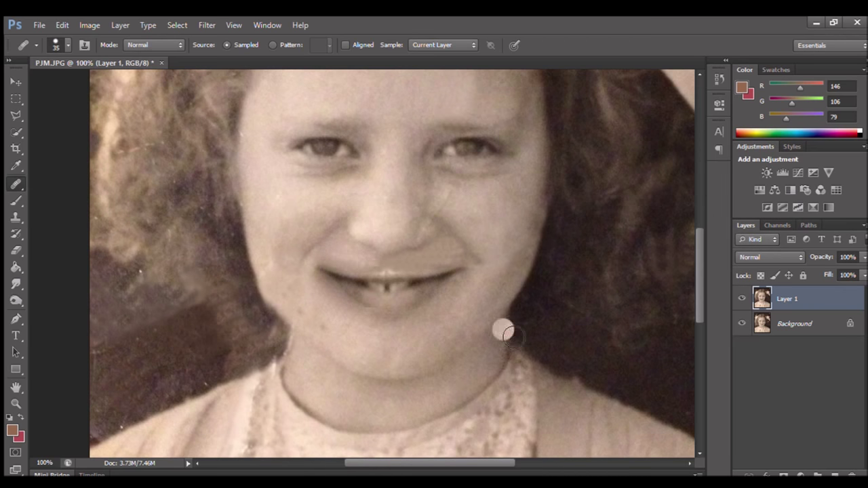
pyautogui.scroll(2, 305, 285)
pyautogui.scroll(8, 170, 252)
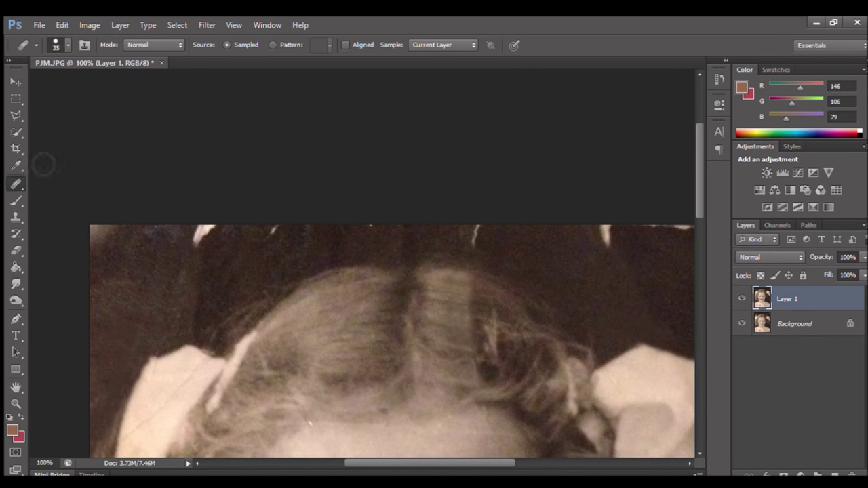
# Clone the dark background over the light spots along the top edge and in the hair.
pyautogui.press('s')
pyautogui.keyDown('alt'); pyautogui.click(120, 266); pyautogui.keyUp('alt')
pyautogui.moveTo(95, 237); pyautogui.dragTo(203, 236)
pyautogui.click(202, 230)
pyautogui.click(478, 232)
pyautogui.click(605, 235)
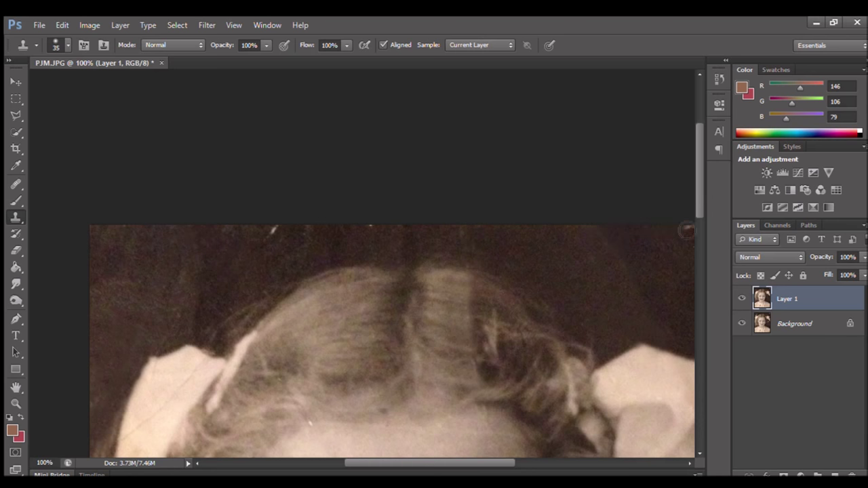
pyautogui.scroll(-15, 435, 458)
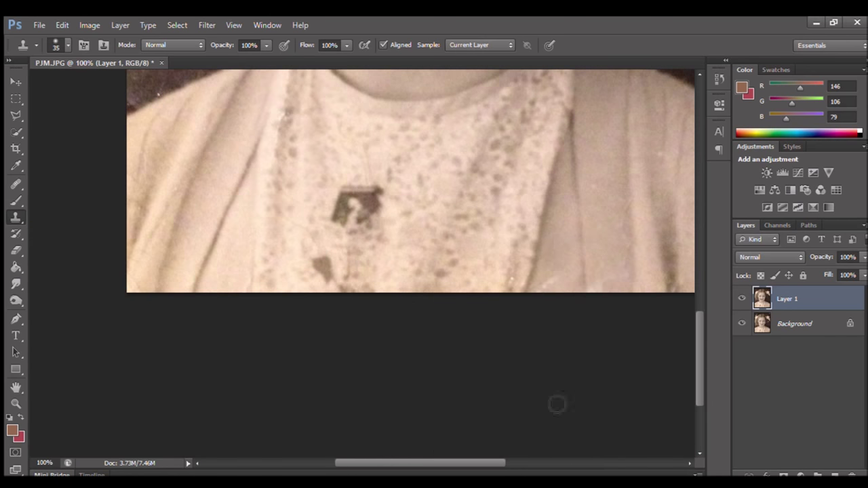
pyautogui.scroll(10, 168, 260)
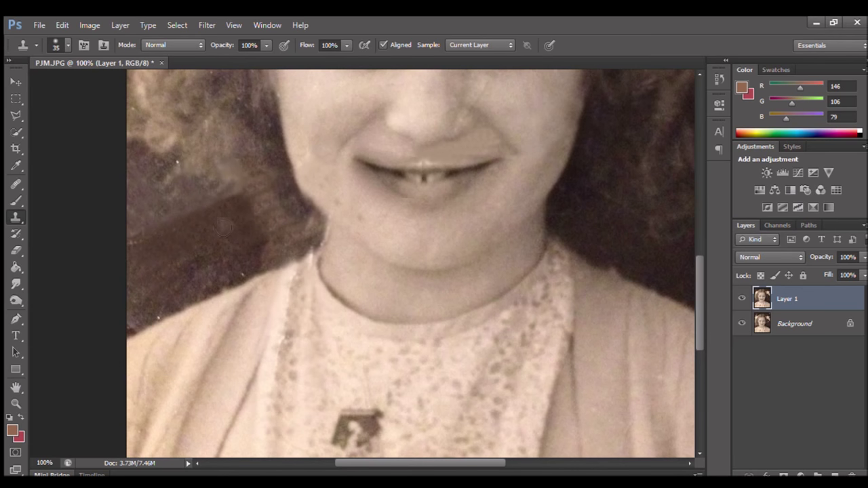
pyautogui.click(145, 293)
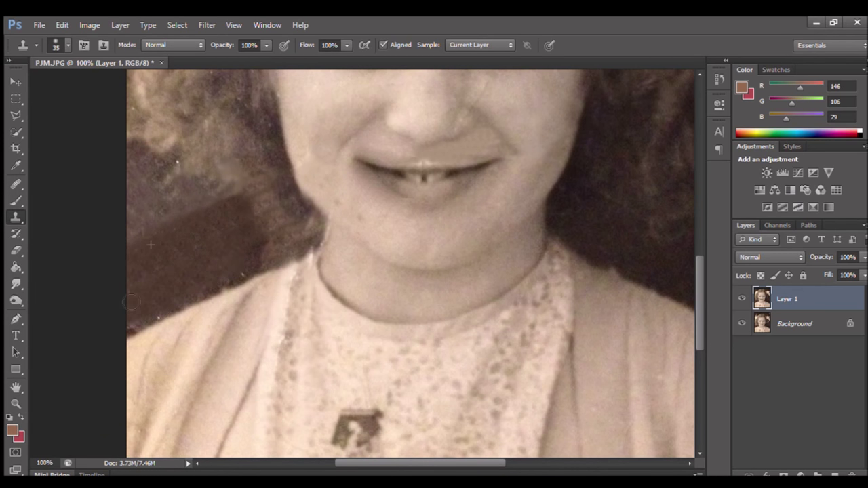
pyautogui.scroll(5, 134, 240)
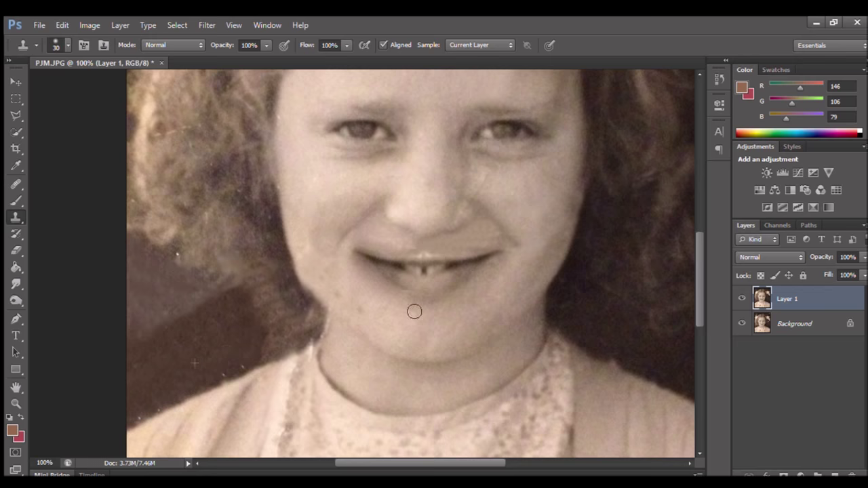
pyautogui.scroll(5, 414, 311)
# Zoom out to 50% to review the whole retouched portrait and sample skin for healing.
pyautogui.press('z')
pyautogui.hotkey('ctrl', '-')
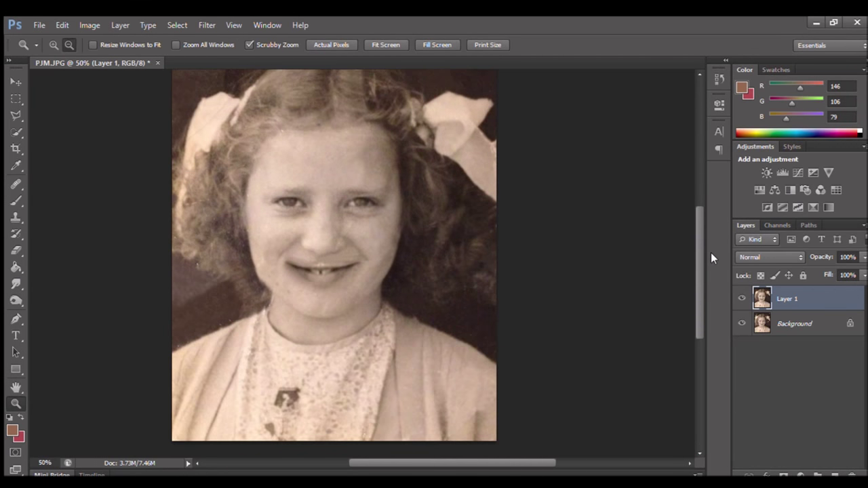
pyautogui.press('i')
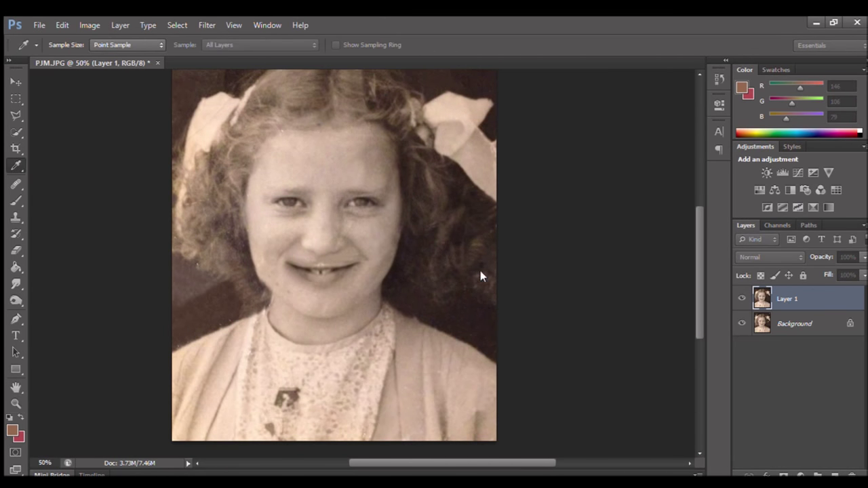
pyautogui.press('z')
pyautogui.click(17, 183)
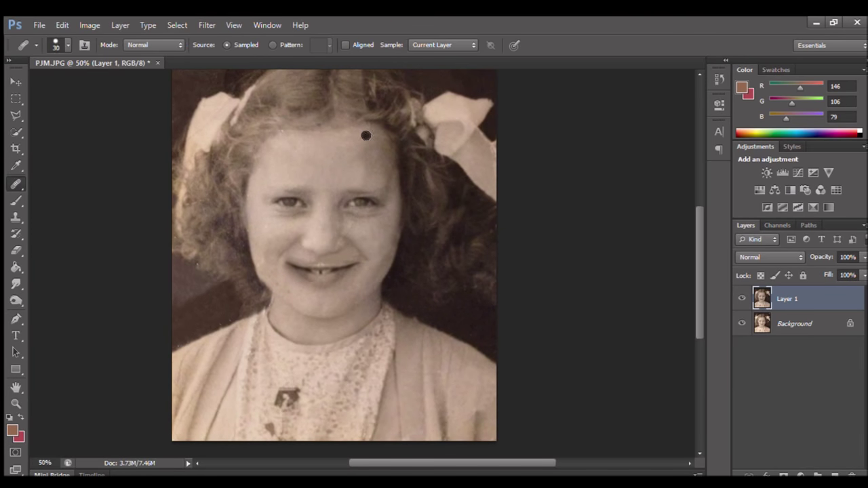